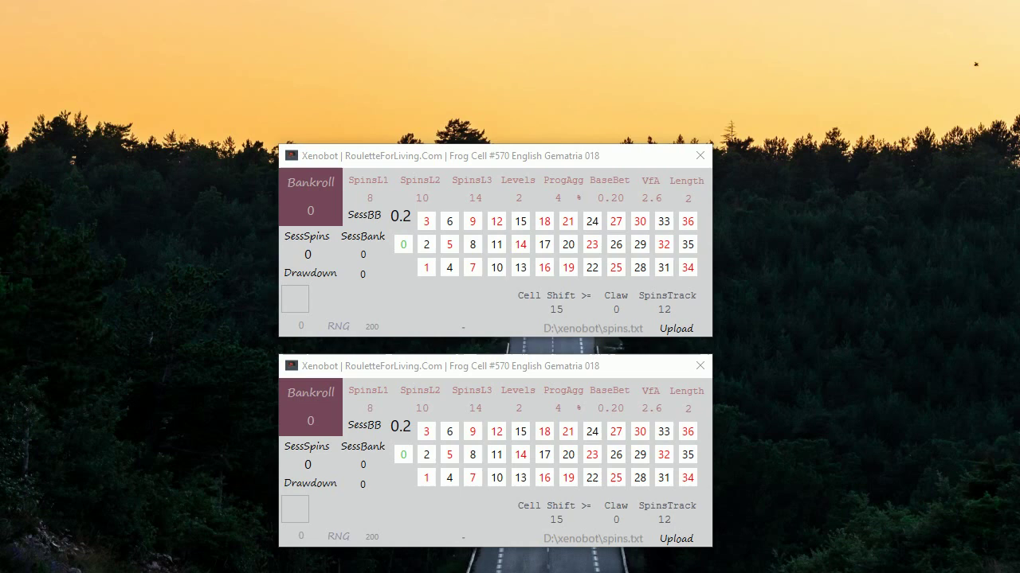
Step: Set Claw to 9 in the upper Xenobot instance and run an RNG batch of 100 spins
{"action": "left_click", "coordinate": [469, 178]}
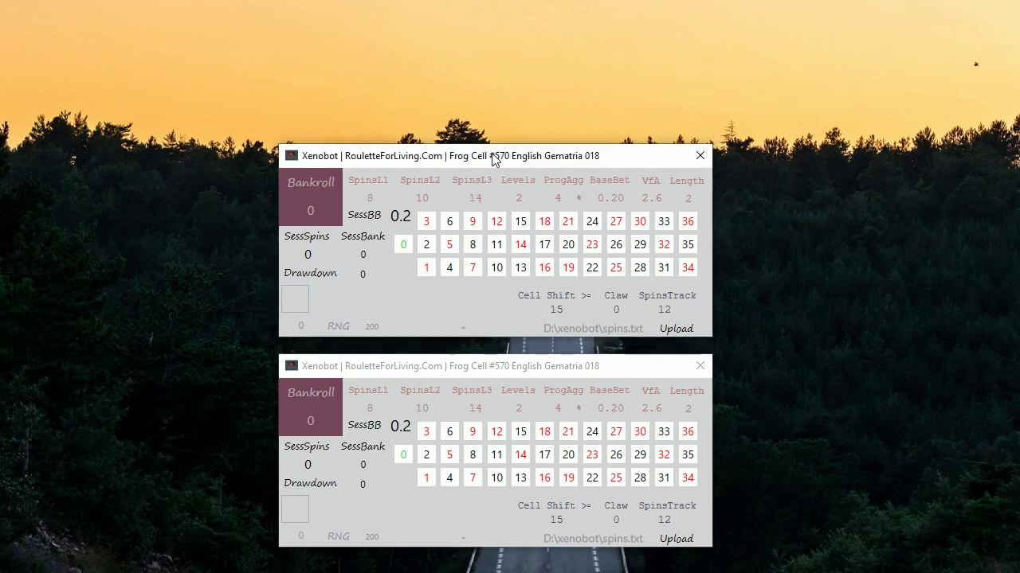
{"action": "left_click", "coordinate": [396, 198]}
{"action": "left_click", "coordinate": [675, 328]}
{"action": "double_click", "coordinate": [616, 310]}
{"action": "type", "text": "9"}
{"action": "double_click", "coordinate": [371, 326]}
{"action": "type", "text": "100"}
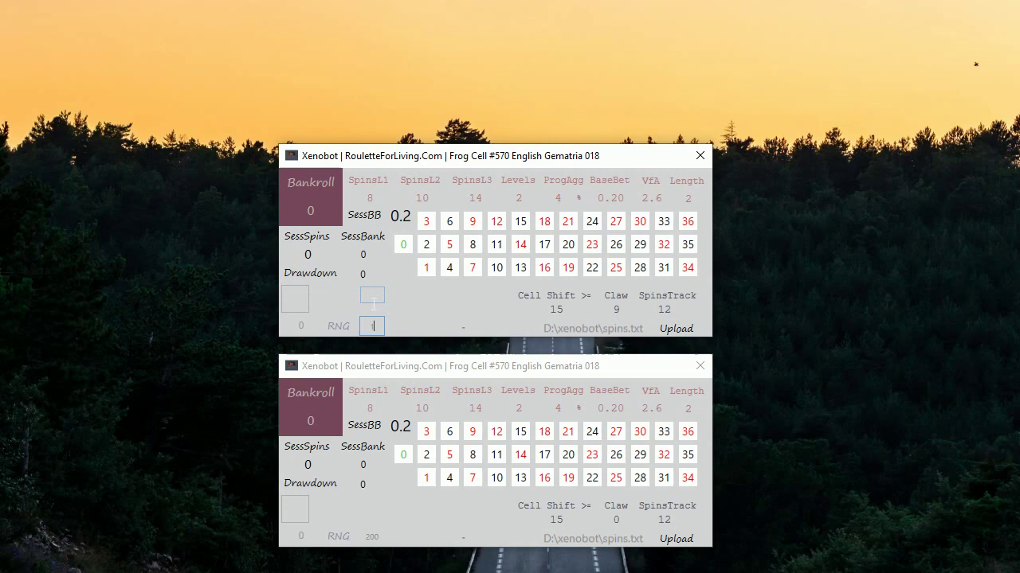
{"action": "left_click", "coordinate": [338, 326]}
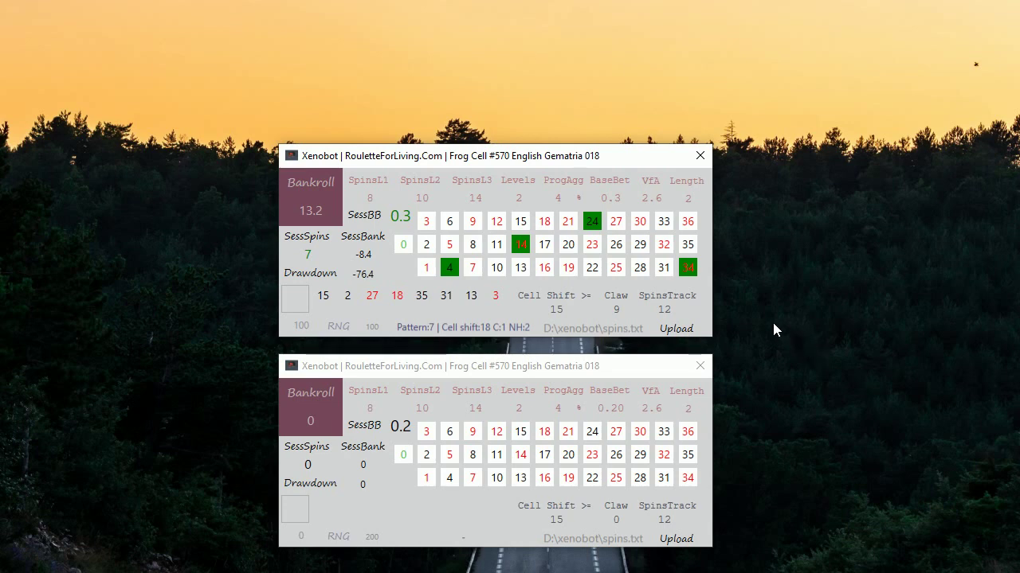
Step: Run two more 100-spin RNG batches in the upper instance, followed by one batch of 1000 spins
{"action": "mouse_move", "coordinate": [629, 319]}
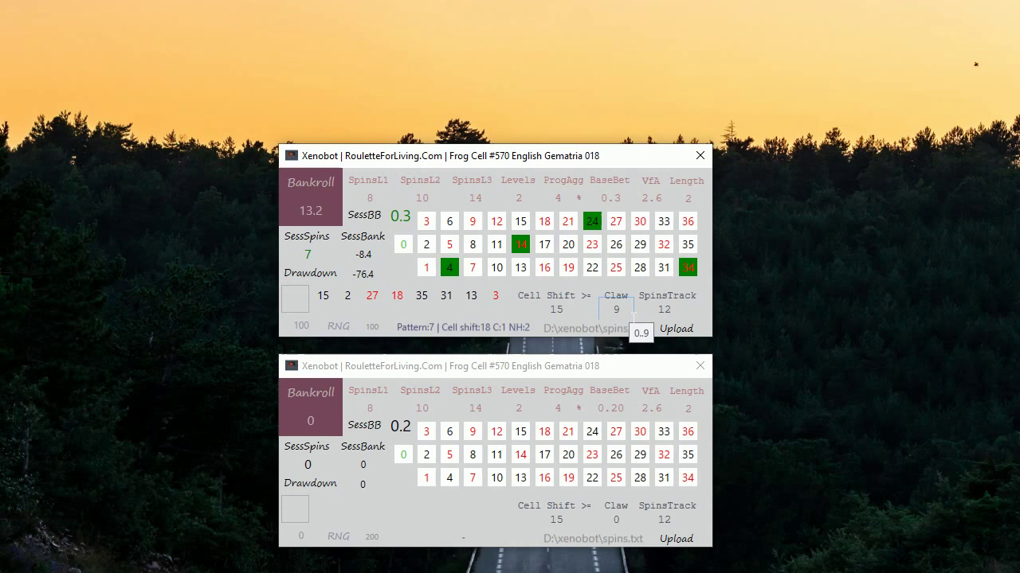
{"action": "left_click", "coordinate": [338, 326]}
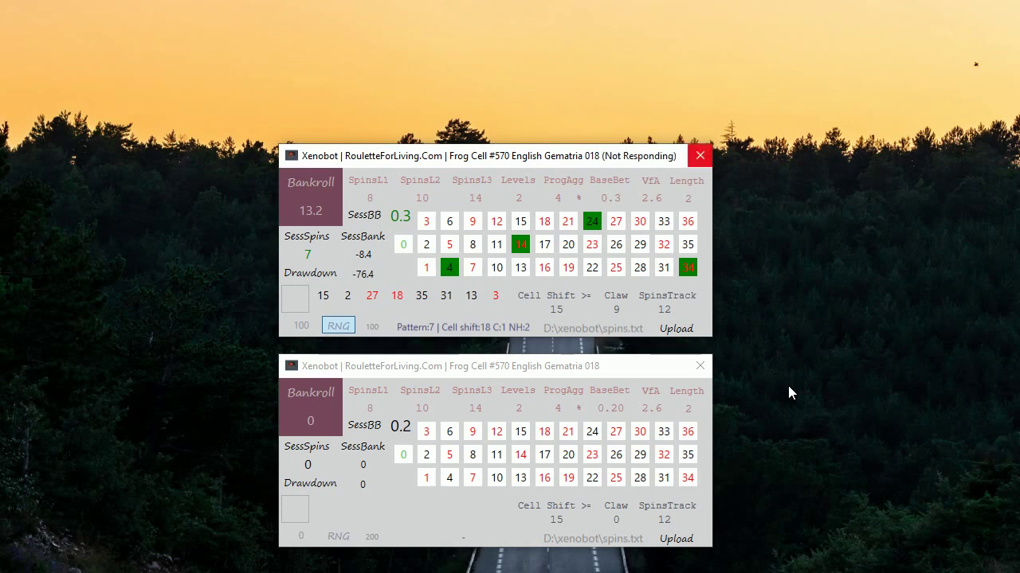
{"action": "left_click", "coordinate": [381, 280]}
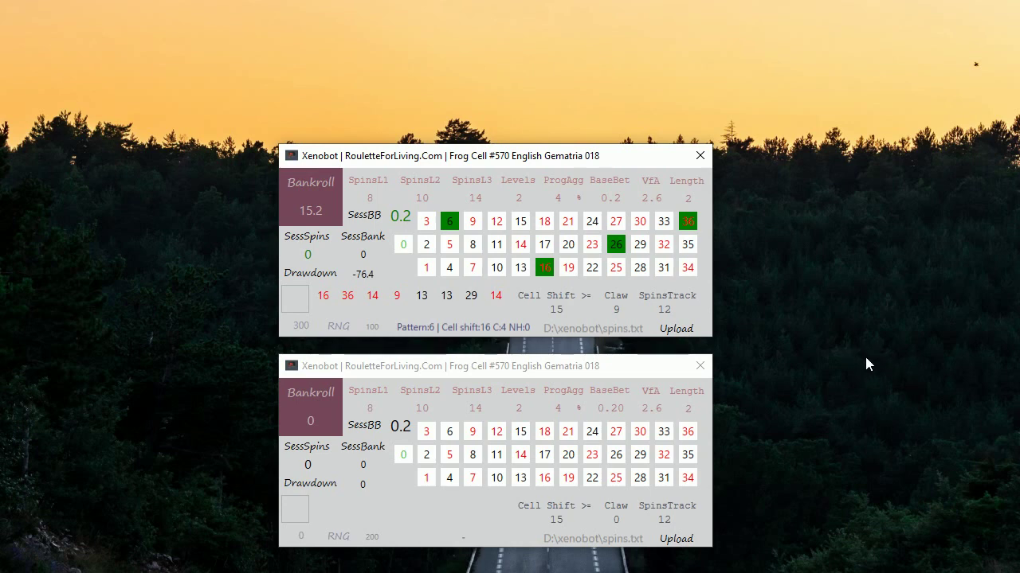
{"action": "left_click", "coordinate": [372, 326]}
{"action": "type", "text": "0"}
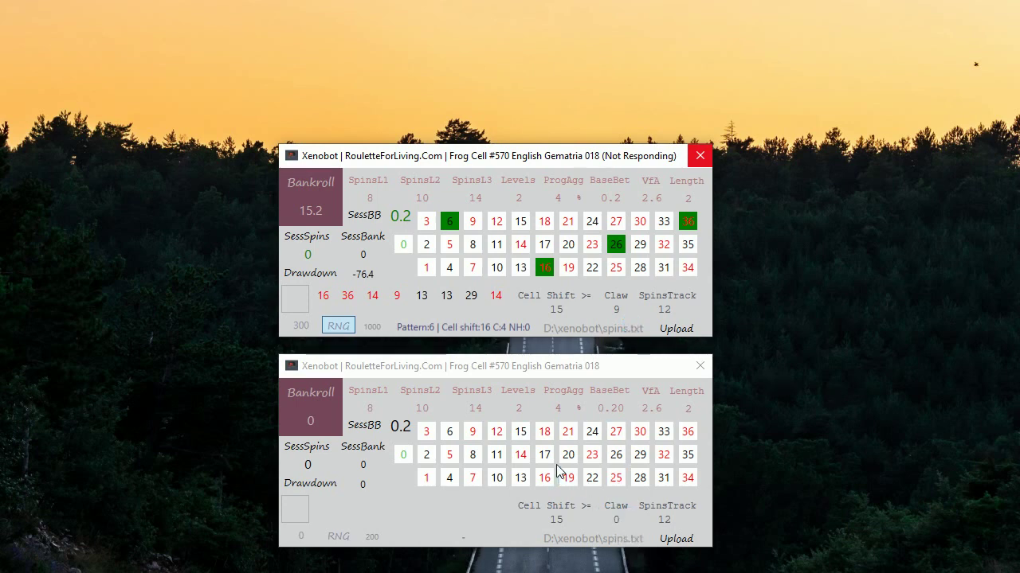
Step: Set Claw to 7 in the lower Xenobot instance and run an RNG batch of 100 spins
{"action": "left_click", "coordinate": [635, 521]}
{"action": "double_click", "coordinate": [616, 520]}
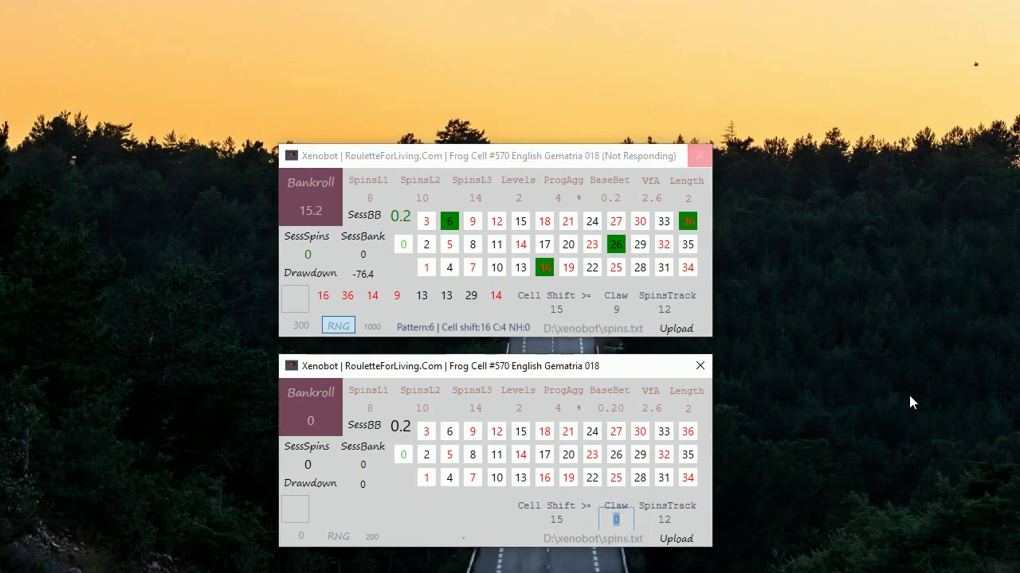
{"action": "type", "text": "7"}
{"action": "left_click", "coordinate": [371, 543]}
{"action": "double_click", "coordinate": [371, 548]}
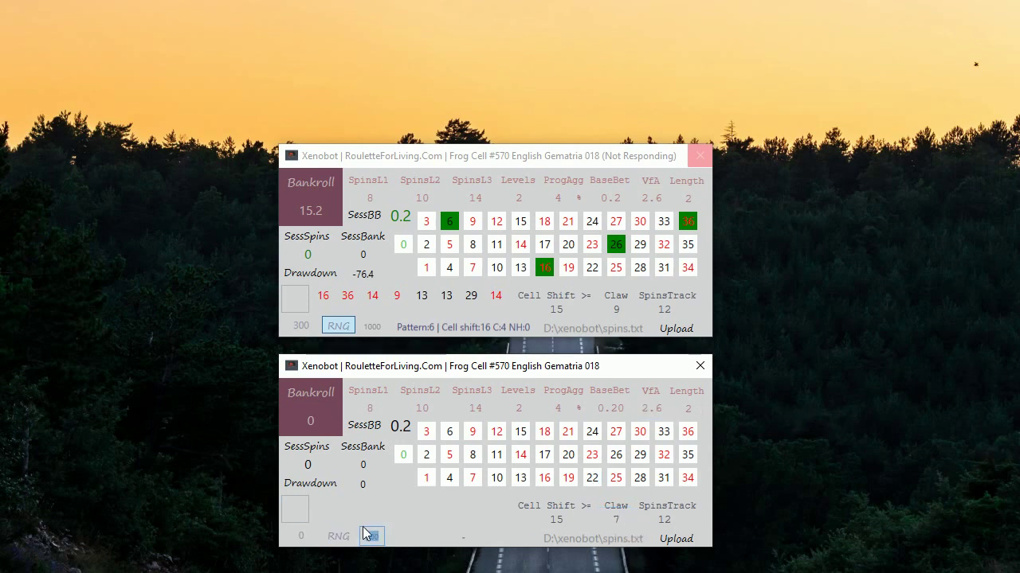
{"action": "type", "text": "1000"}
{"action": "key", "text": "BackSpace"}
{"action": "left_click", "coordinate": [341, 535]}
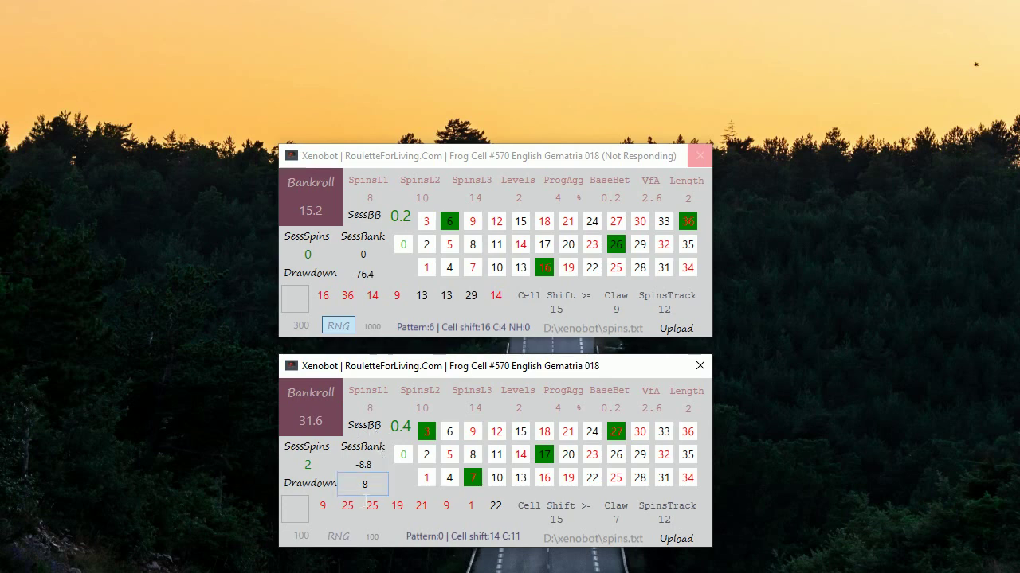
Step: Run two more RNG batches of 100 spins in the lower instance with Claw 7
{"action": "left_click", "coordinate": [338, 535]}
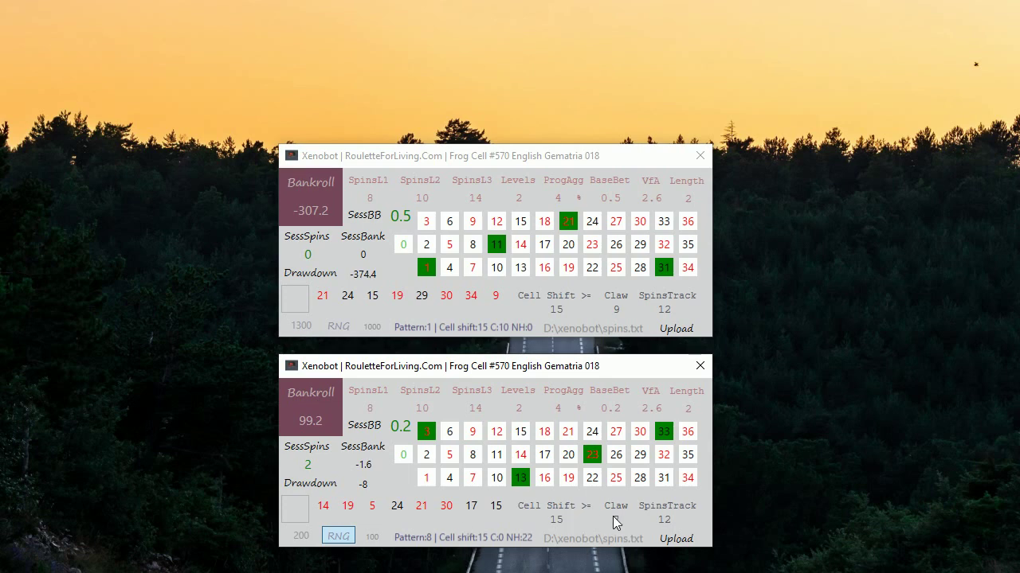
{"action": "scroll", "coordinate": [614, 516], "scroll_direction": "down", "scroll_amount": 2}
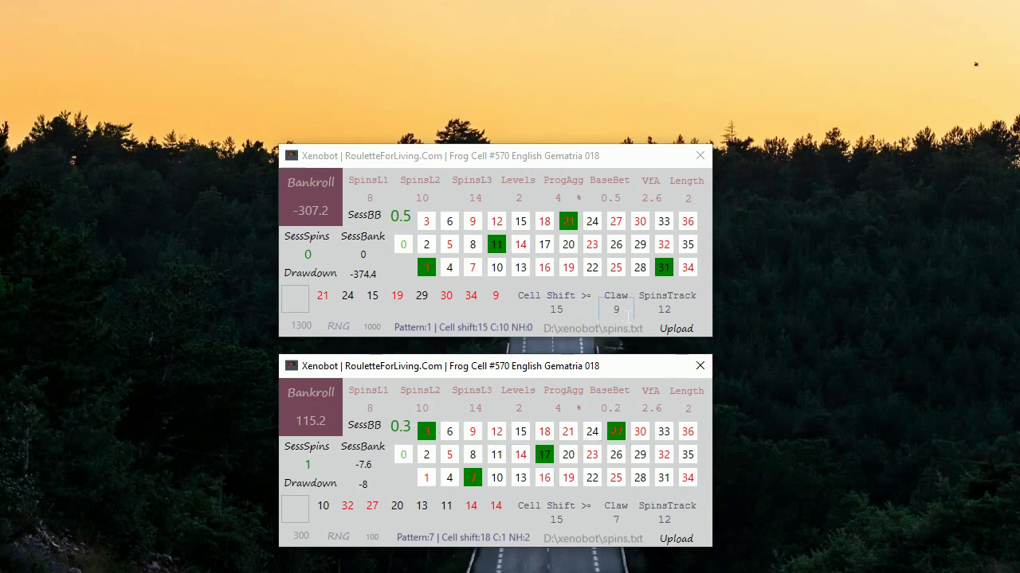
{"action": "mouse_move", "coordinate": [626, 314]}
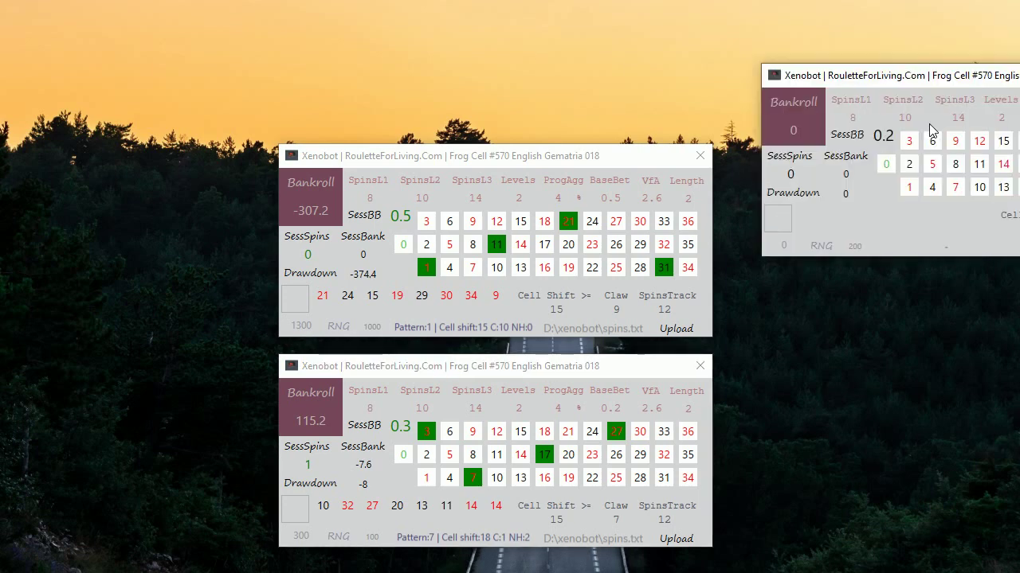
Step: Close the Claw 9 instance and place the fresh Xenobot instance directly above the Claw 7 one
{"action": "left_click", "coordinate": [514, 153]}
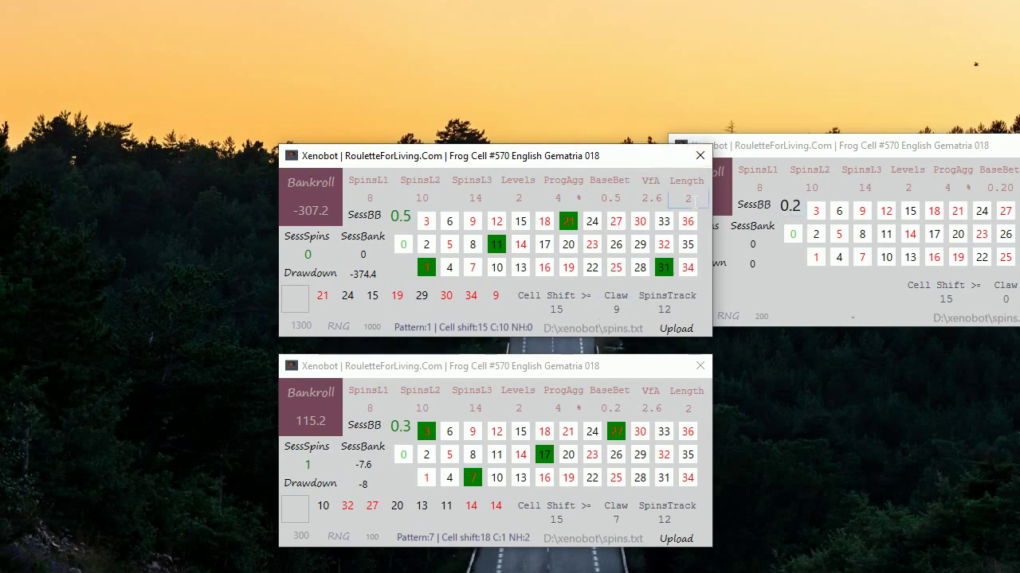
{"action": "left_click", "coordinate": [699, 156]}
{"action": "left_click_drag", "start_coordinate": [428, 141], "coordinate": [402, 164]}
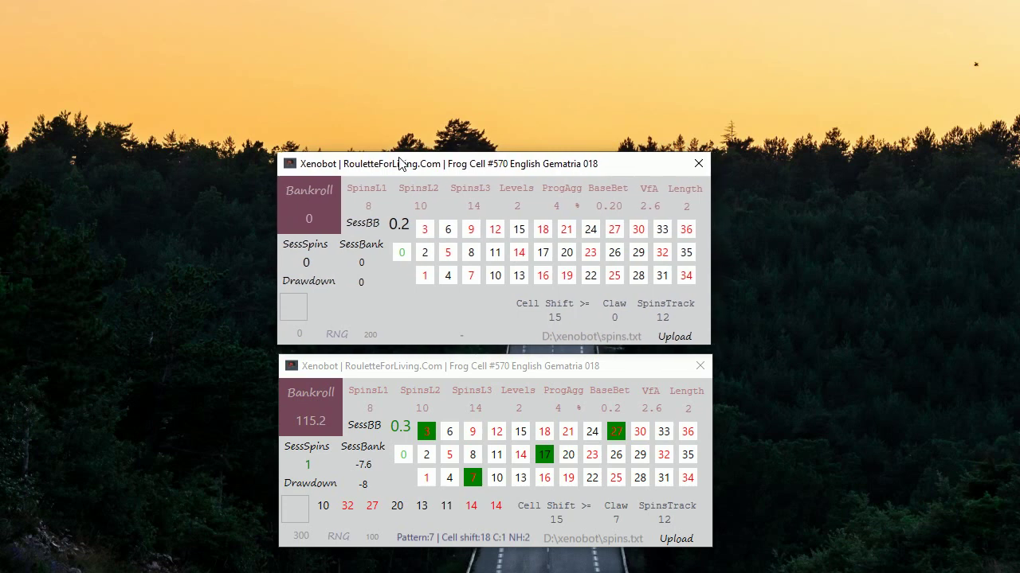
Step: Set Claw to 5 in the fresh upper instance and run an RNG batch of 100 spins
{"action": "left_click", "coordinate": [685, 206]}
{"action": "left_click", "coordinate": [614, 317]}
{"action": "left_click", "coordinate": [629, 321]}
{"action": "type", "text": "5"}
{"action": "left_click", "coordinate": [360, 334]}
{"action": "type", "text": "100"}
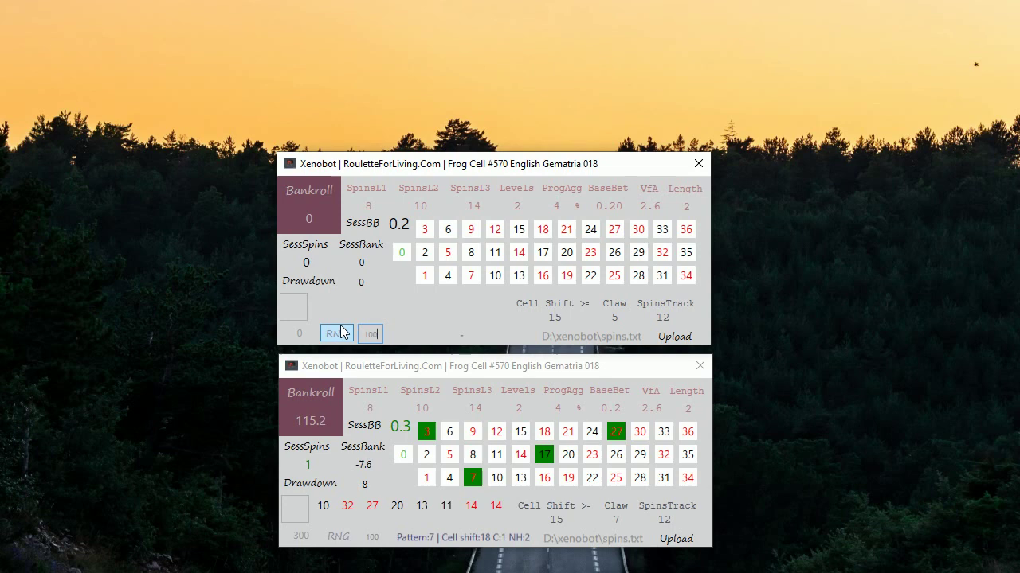
{"action": "left_click", "coordinate": [339, 333]}
Step: Display the ratio in the Bankroll box of the Claw 7 instance and of the Claw 5 instance
{"action": "left_click", "coordinate": [303, 539]}
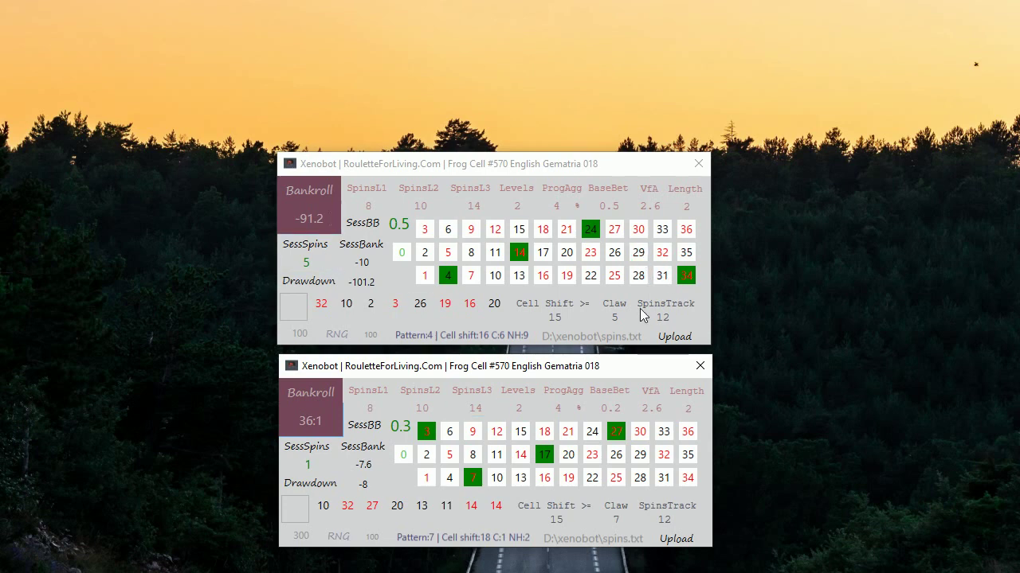
{"action": "mouse_move", "coordinate": [628, 319]}
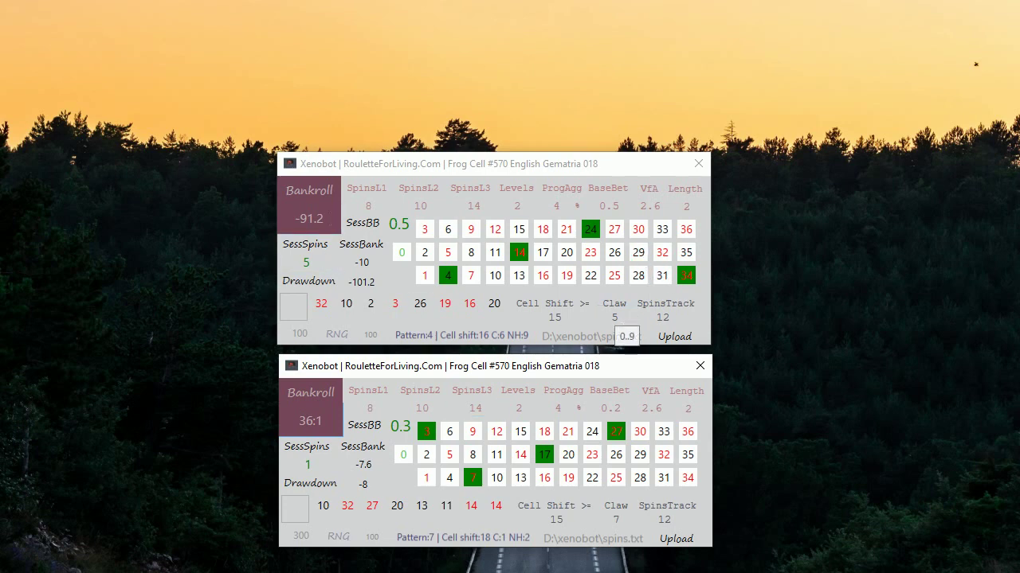
{"action": "left_click", "coordinate": [326, 221]}
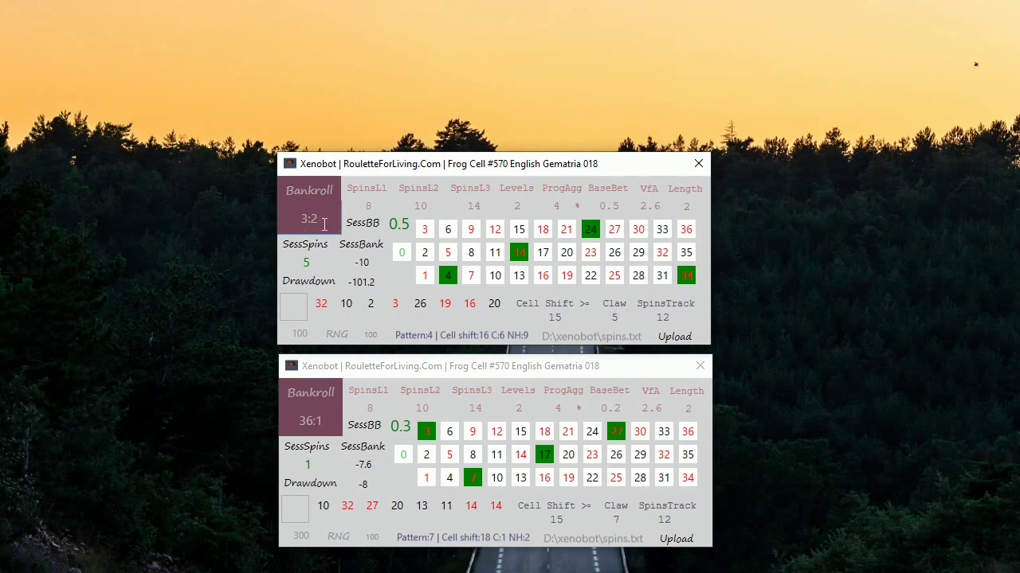
Step: Run four more 100-spin RNG batches in the Claw 5 instance, displaying the Bankroll ratio after each batch
{"action": "left_click", "coordinate": [346, 335]}
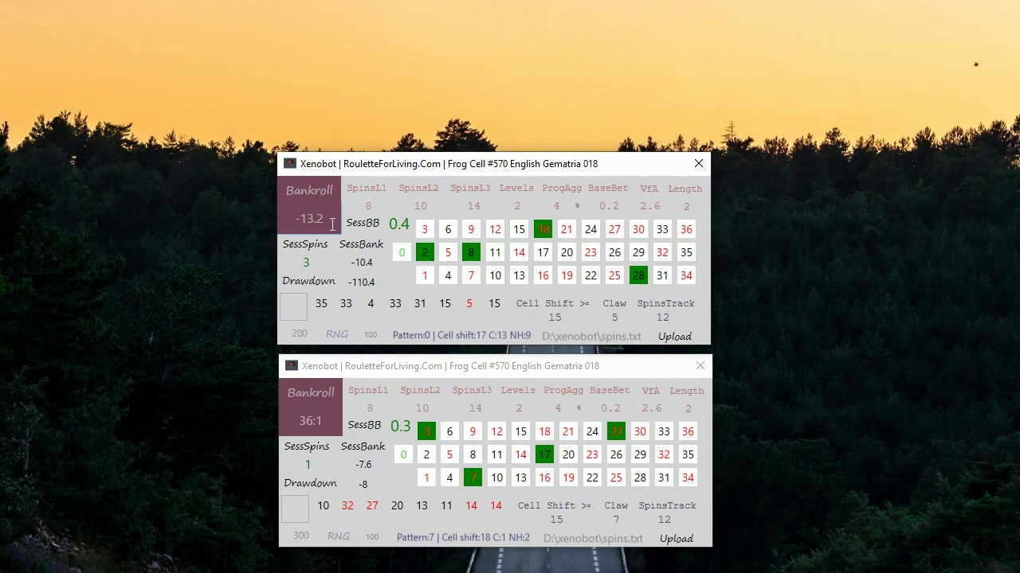
{"action": "left_click", "coordinate": [333, 225]}
{"action": "left_click", "coordinate": [336, 333]}
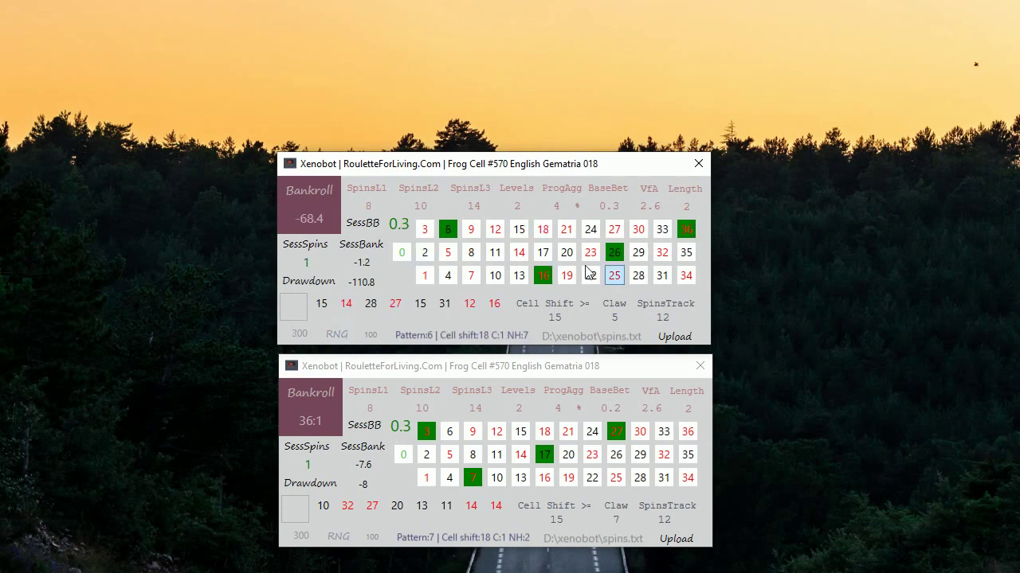
{"action": "left_click", "coordinate": [321, 227]}
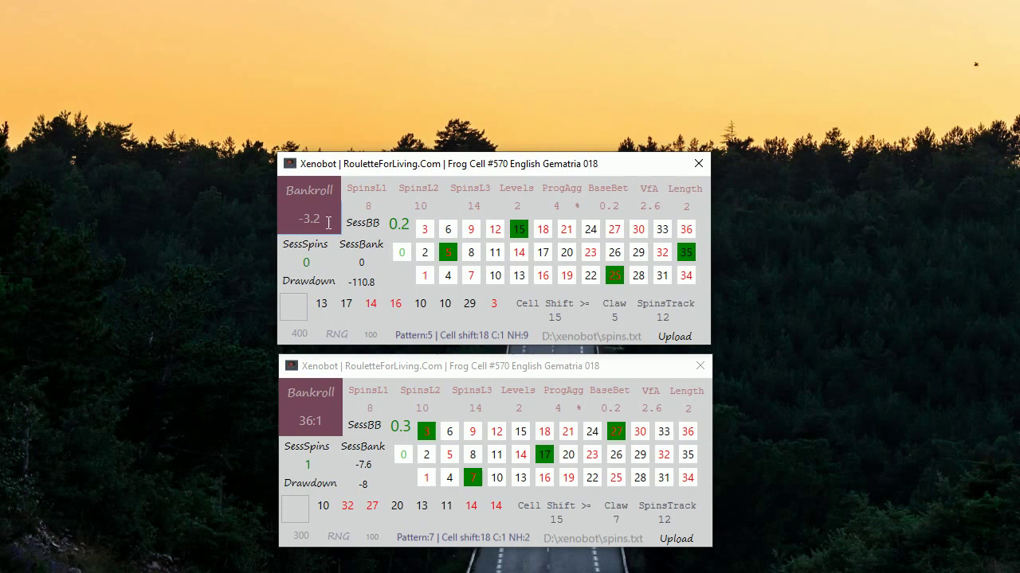
{"action": "left_click", "coordinate": [333, 224]}
{"action": "key", "text": "Tab"}
{"action": "left_click", "coordinate": [336, 334]}
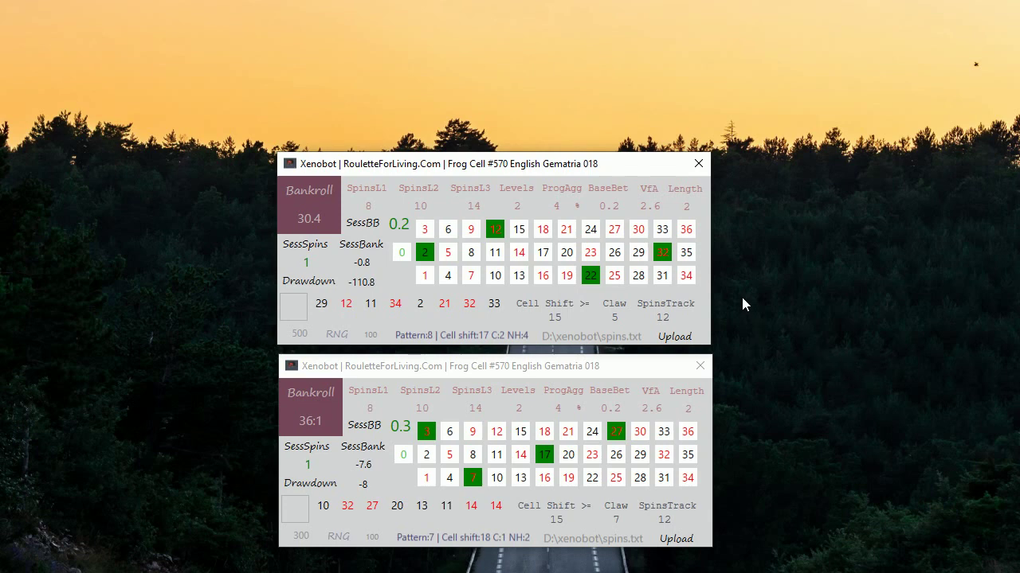
{"action": "left_click", "coordinate": [322, 226]}
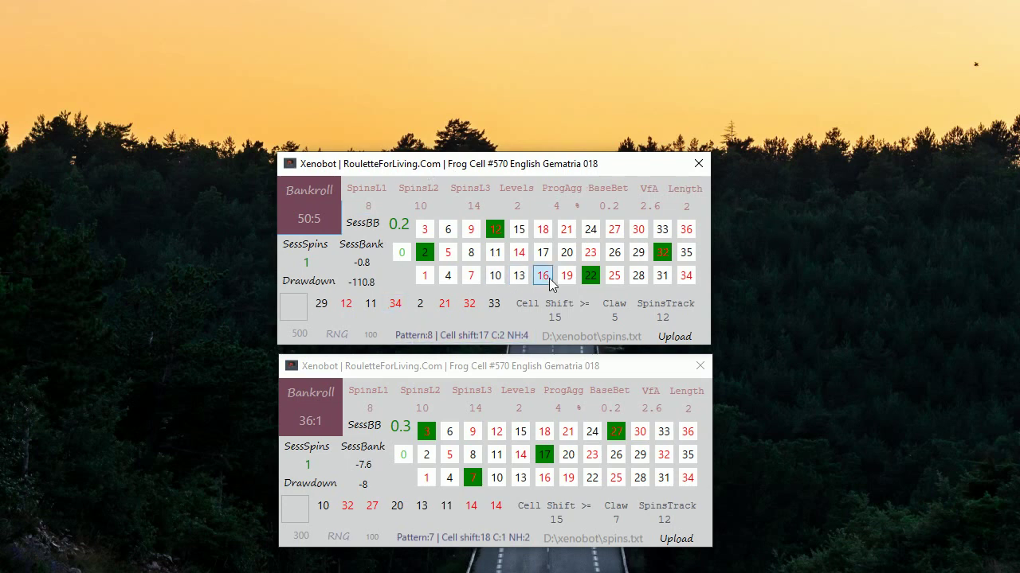
Step: Enter a single spin of 7 in the Claw 5 instance and a single spin of 4 in the Claw 7 instance
{"action": "left_click", "coordinate": [470, 277]}
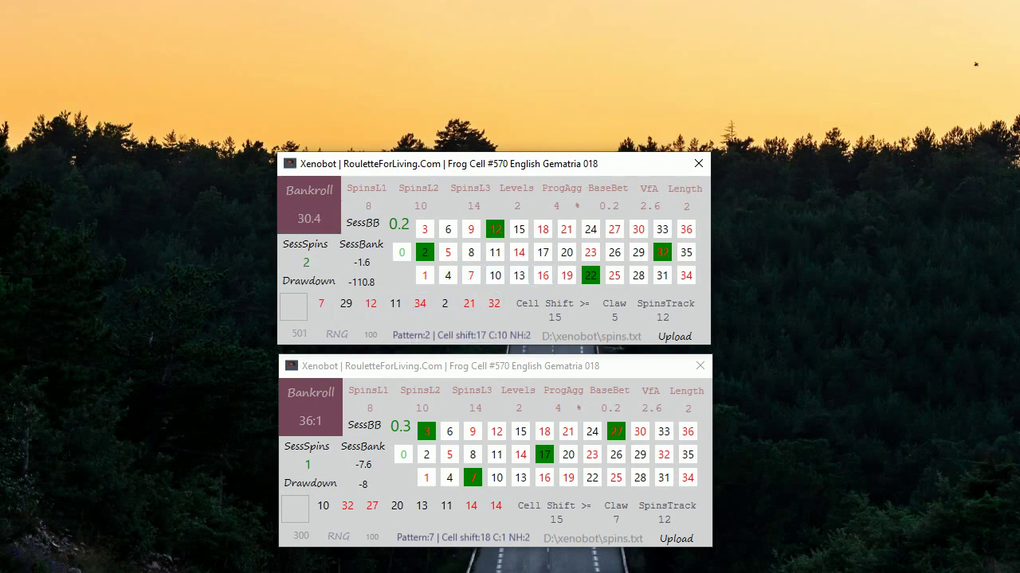
{"action": "left_click", "coordinate": [450, 478]}
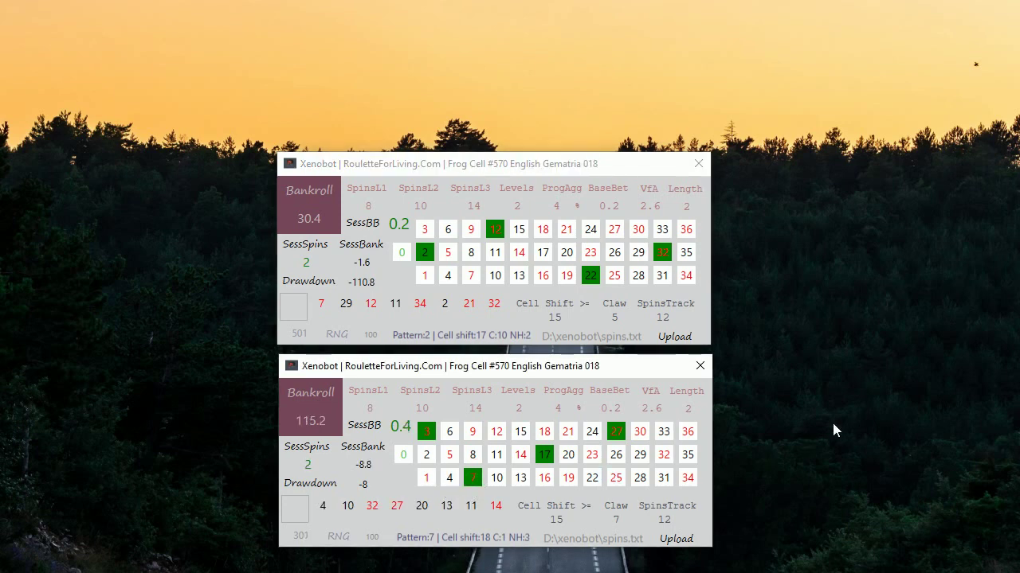